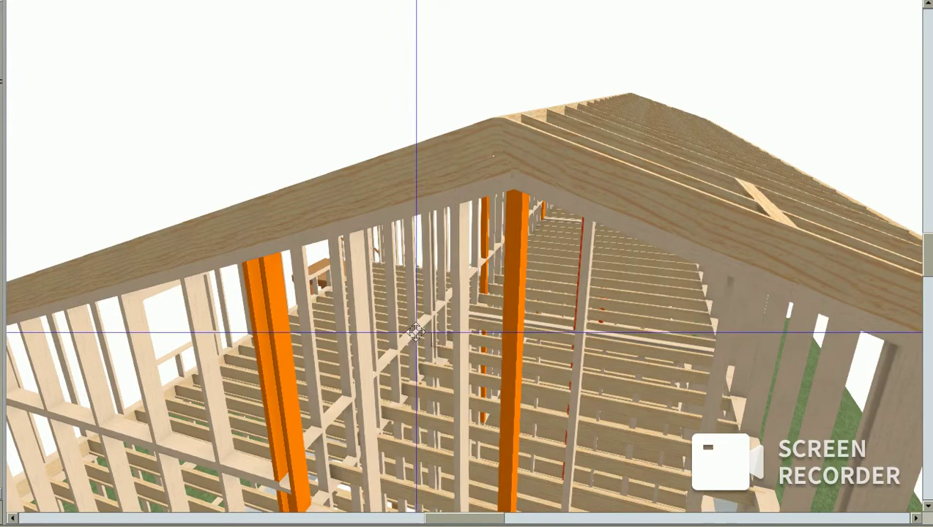
pyautogui.scroll(2, 410, 341)
pyautogui.scroll(2, 411, 337)
pyautogui.scroll(2, 412, 333)
pyautogui.scroll(2, 413, 325)
# Slide sideways through the upper-floor framing and bring up the options for a tall orange post
pyautogui.press('Right')
pyautogui.press('Right')
pyautogui.press('Right')
pyautogui.press('Right')
pyautogui.scroll(2, 404, 325)
pyautogui.scroll(2, 403, 322)
pyautogui.scroll(1, 401, 321)
pyautogui.scroll(2, 400, 320)
pyautogui.press('Right')
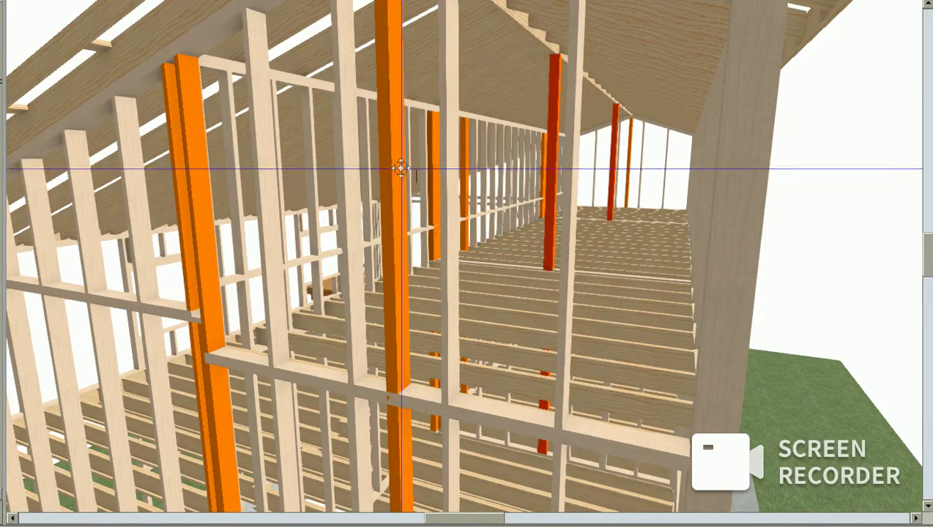
pyautogui.rightClick(389, 91)
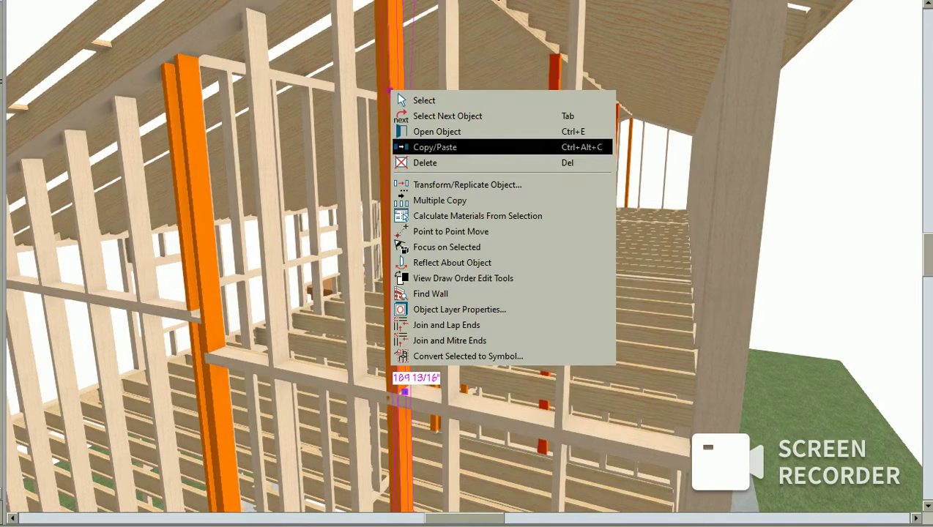
# Dismiss the post's menu, then lower the camera and slide past the near framing
pyautogui.press('Escape')
pyautogui.press('Escape')
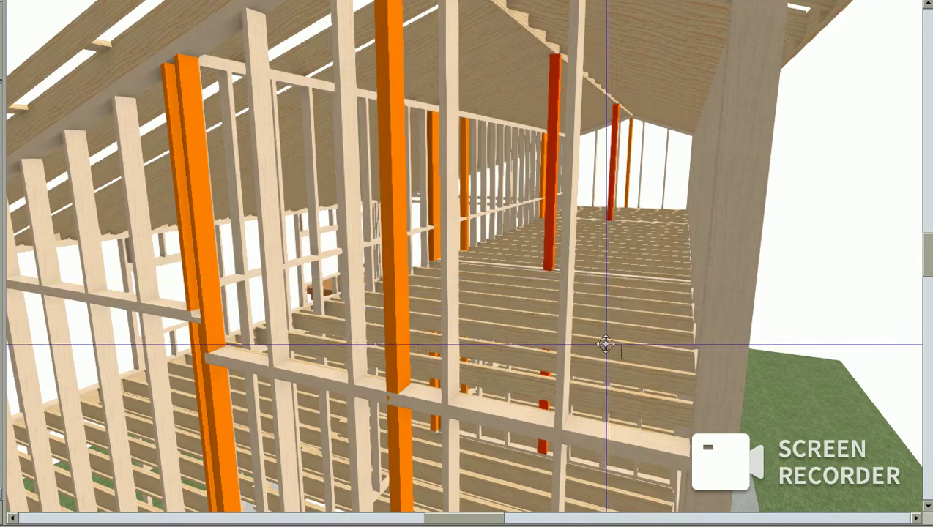
pyautogui.press('pagedown')
pyautogui.press('pagedown')
pyautogui.press('Right')
pyautogui.press('Right')
pyautogui.press('Right')
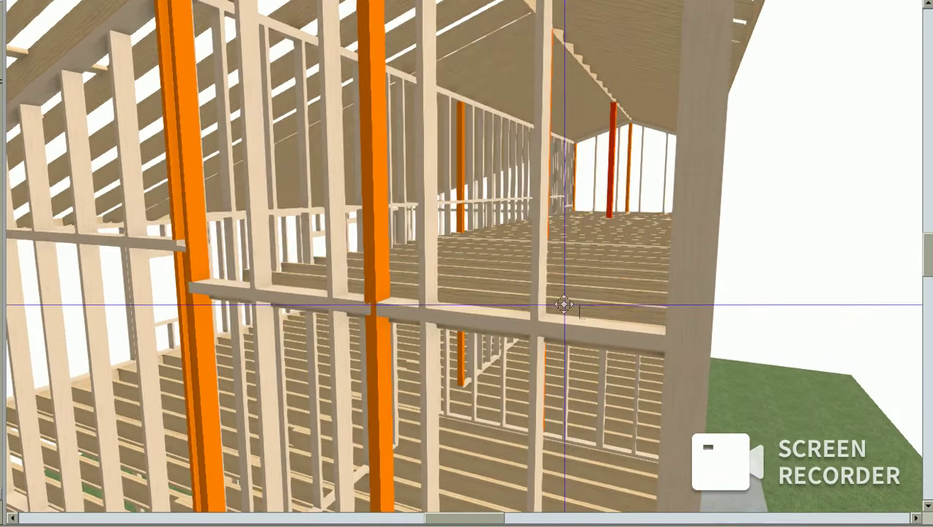
pyautogui.press('Right')
pyautogui.press('Right')
pyautogui.press('Right')
pyautogui.press('Right')
pyautogui.press('pagedown')
pyautogui.press('pagedown')
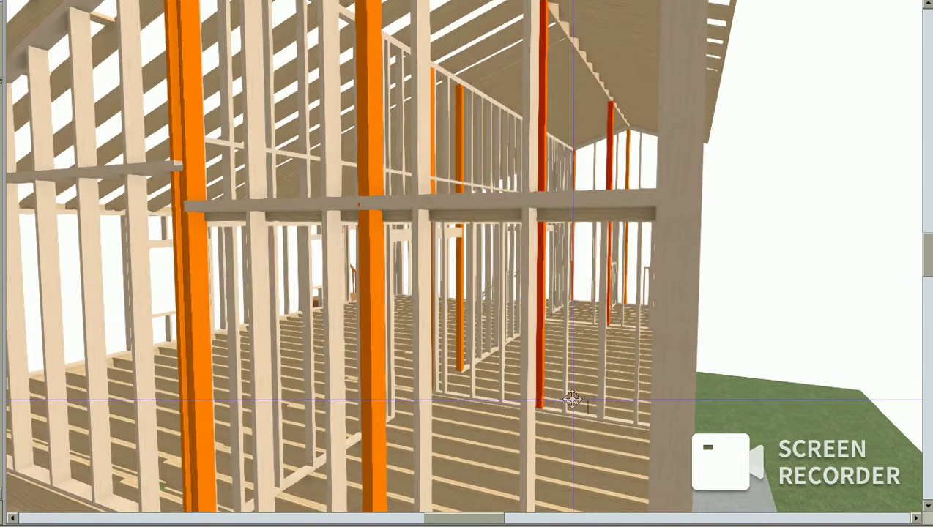
pyautogui.press('pagedown')
pyautogui.press('pagedown')
# Back out of the frame, swing to the gable end, rise, and select a ridge rafter
pyautogui.press('Down')
pyautogui.press('Down')
pyautogui.press('Down')
pyautogui.press('Down')
pyautogui.press('Down')
pyautogui.press('Down')
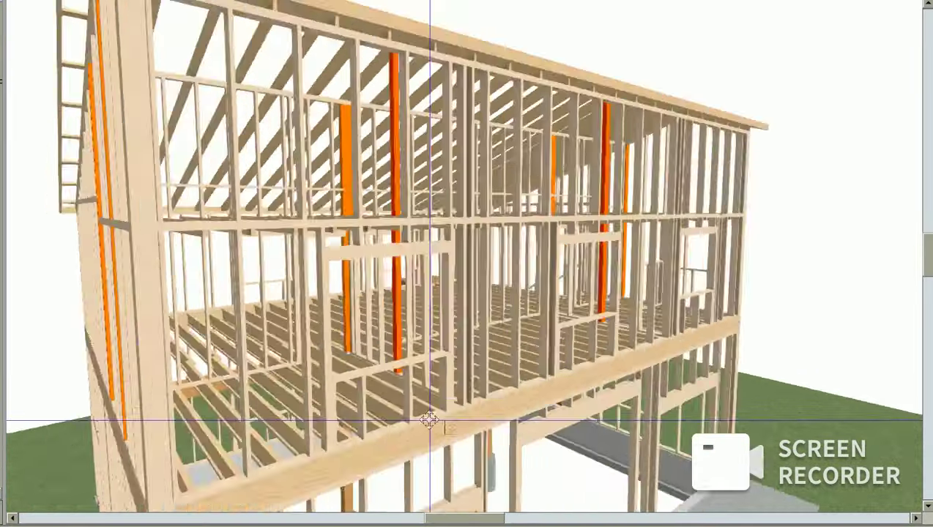
pyautogui.press('Down')
pyautogui.press('Right')
pyautogui.press('Right')
pyautogui.press('Right')
pyautogui.press('Right')
pyautogui.press('pageup')
pyautogui.press('pageup')
pyautogui.press('pageup')
pyautogui.press('pageup')
pyautogui.press('pageup')
pyautogui.press('pageup')
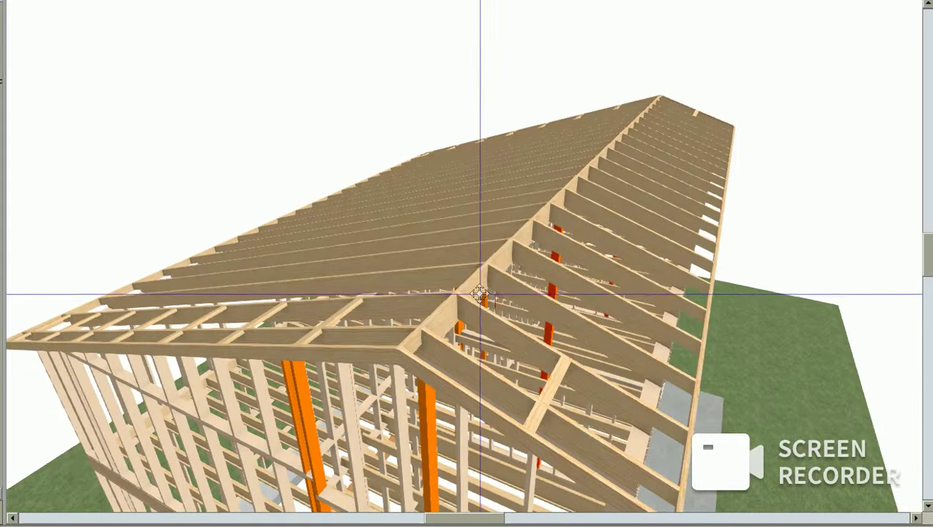
pyautogui.rightClick(479, 294)
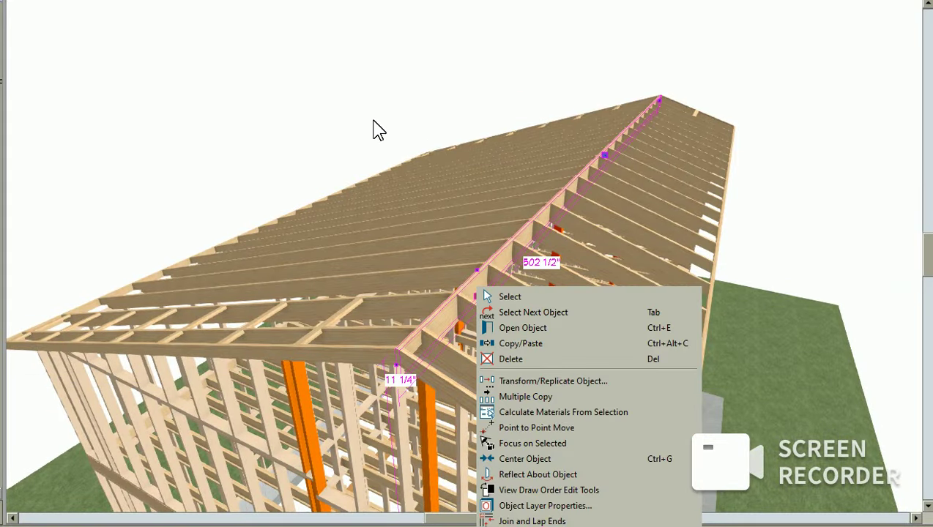
# Dismiss the rafter's menu, drop to eye level, and turn along the side wall into the gable end
pyautogui.press('Escape')
pyautogui.press('pagedown')
pyautogui.press('pagedown')
pyautogui.press('pagedown')
pyautogui.press('pagedown')
pyautogui.press('Right')
pyautogui.press('Right')
pyautogui.press('Right')
pyautogui.press('Right')
pyautogui.press('Right')
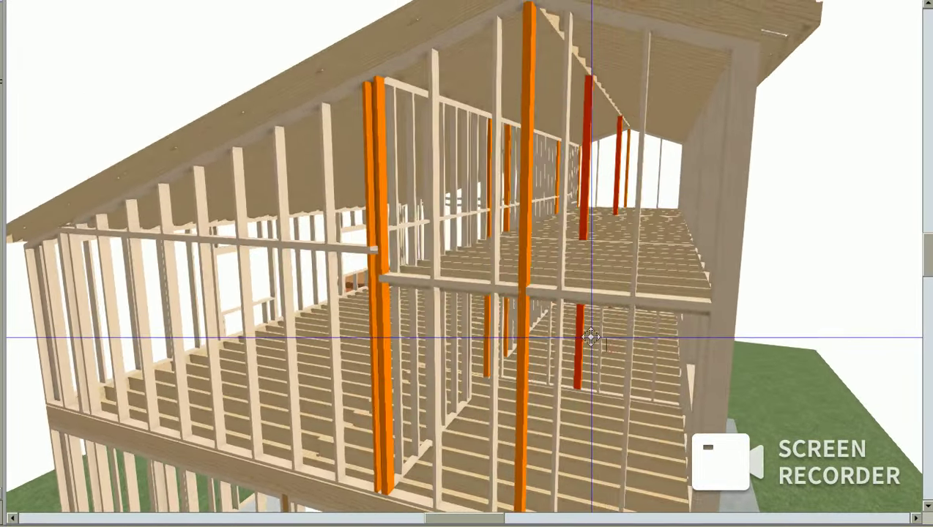
pyautogui.press('Left')
# Orbit past the long side wall and move inside, looking down the joists toward the stair opening
pyautogui.moveTo(574, 335); pyautogui.dragTo(701, 326)
pyautogui.moveTo(529, 329)
pyautogui.mouseDown()
pyautogui.moveTo(537, 281)
pyautogui.moveTo(377, 318)
pyautogui.moveTo(436, 321)
pyautogui.moveTo(347, 307)
pyautogui.mouseUp()
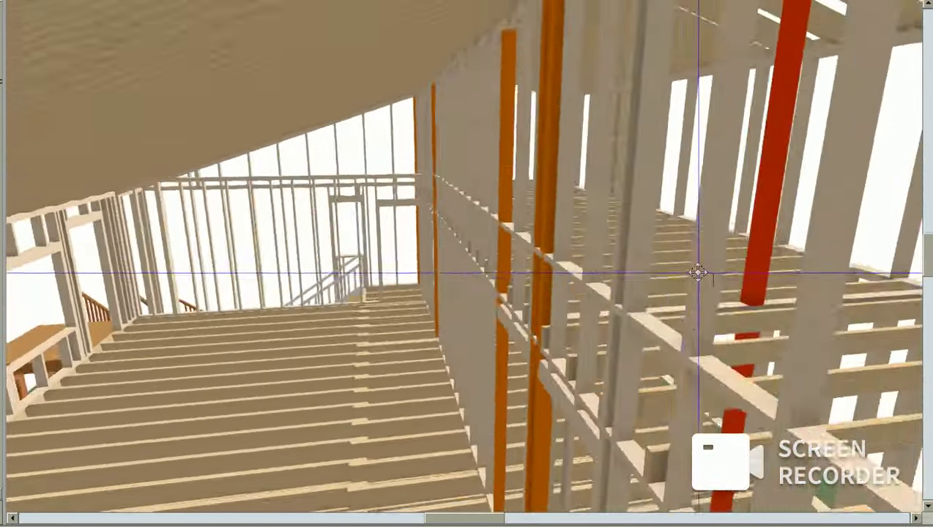
pyautogui.moveTo(697, 273)
pyautogui.mouseDown()
pyautogui.moveTo(686, 291)
pyautogui.moveTo(677, 281)
pyautogui.moveTo(665, 305)
pyautogui.mouseUp()
# Turn through the joist interior toward the right wall and roof, ending outside the long side wall
pyautogui.moveTo(681, 252)
pyautogui.mouseDown()
pyautogui.moveTo(671, 233)
pyautogui.moveTo(532, 269)
pyautogui.mouseUp()
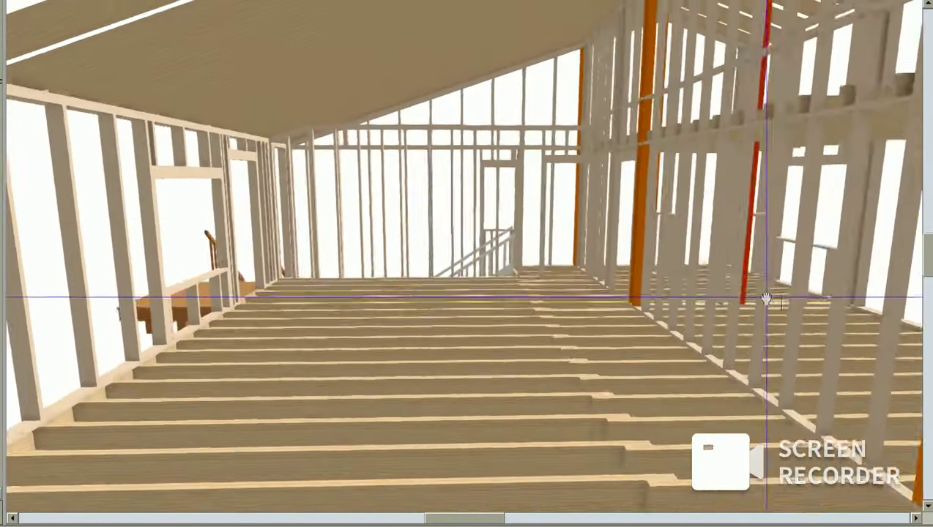
pyautogui.moveTo(770, 304); pyautogui.dragTo(770, 306)
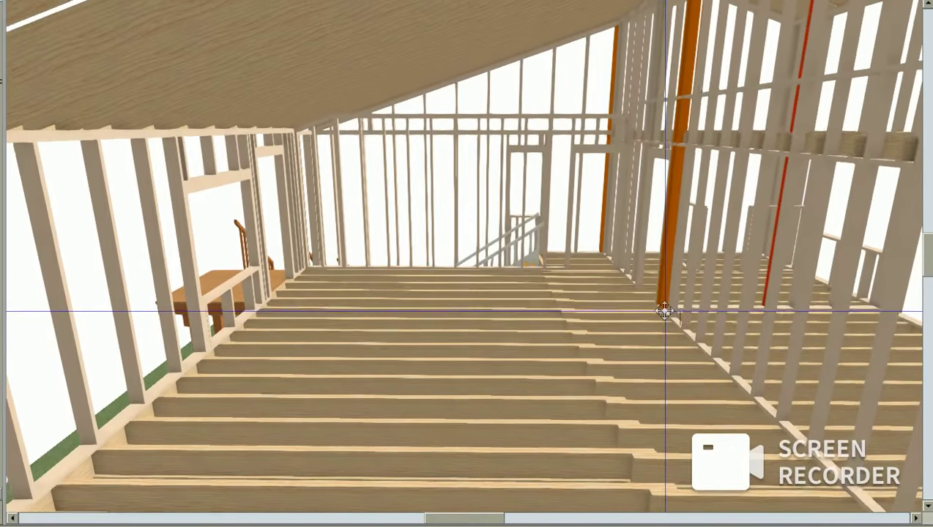
pyautogui.moveTo(663, 311)
pyautogui.mouseDown()
pyautogui.moveTo(687, 291)
pyautogui.moveTo(505, 306)
pyautogui.mouseUp()
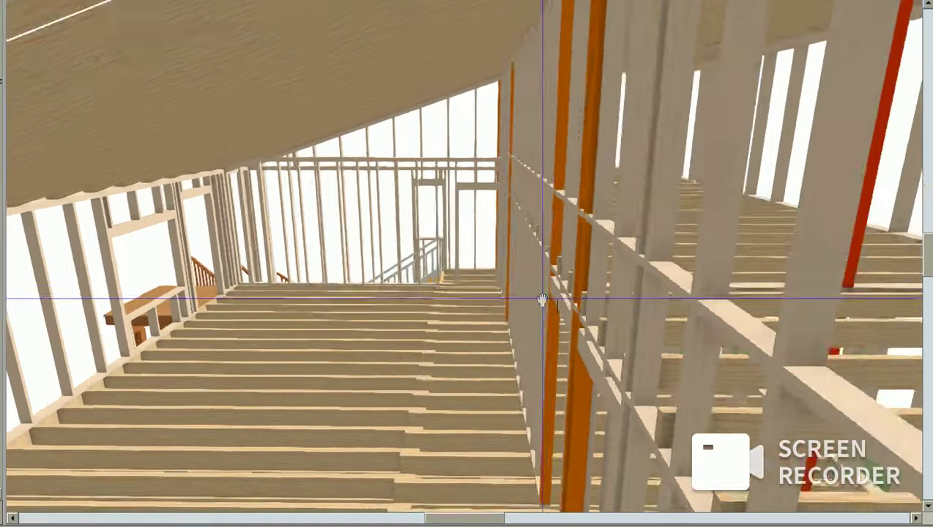
pyautogui.moveTo(542, 300)
pyautogui.mouseDown()
pyautogui.moveTo(329, 312)
pyautogui.moveTo(399, 303)
pyautogui.moveTo(440, 347)
pyautogui.moveTo(439, 333)
pyautogui.moveTo(445, 346)
pyautogui.moveTo(459, 333)
pyautogui.moveTo(451, 344)
pyautogui.moveTo(460, 348)
pyautogui.moveTo(523, 298)
pyautogui.moveTo(518, 330)
pyautogui.moveTo(517, 314)
pyautogui.moveTo(462, 306)
pyautogui.moveTo(542, 303)
pyautogui.moveTo(558, 313)
pyautogui.moveTo(491, 312)
pyautogui.moveTo(545, 310)
pyautogui.mouseUp()
pyautogui.scroll(3, 593, 294)
pyautogui.scroll(2, 548, 296)
pyautogui.scroll(2, 553, 298)
# Nudge the camera left and right around the orange posts until they nearly fill the view
pyautogui.press('Left')
pyautogui.press('Right')
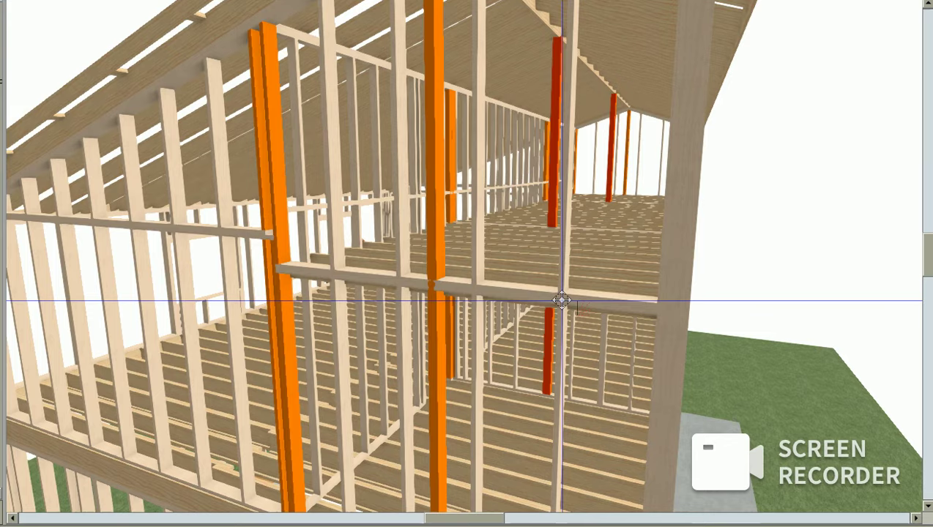
pyautogui.press('Left')
pyautogui.press('Right')
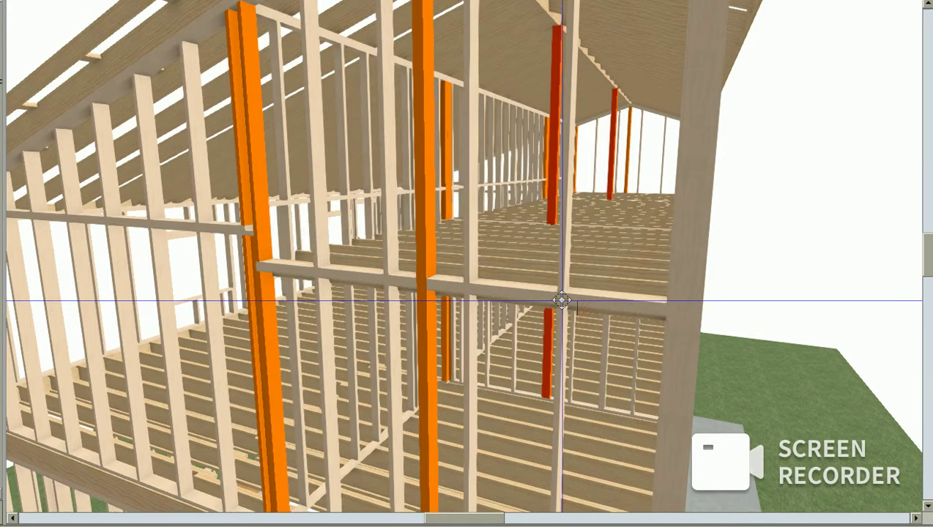